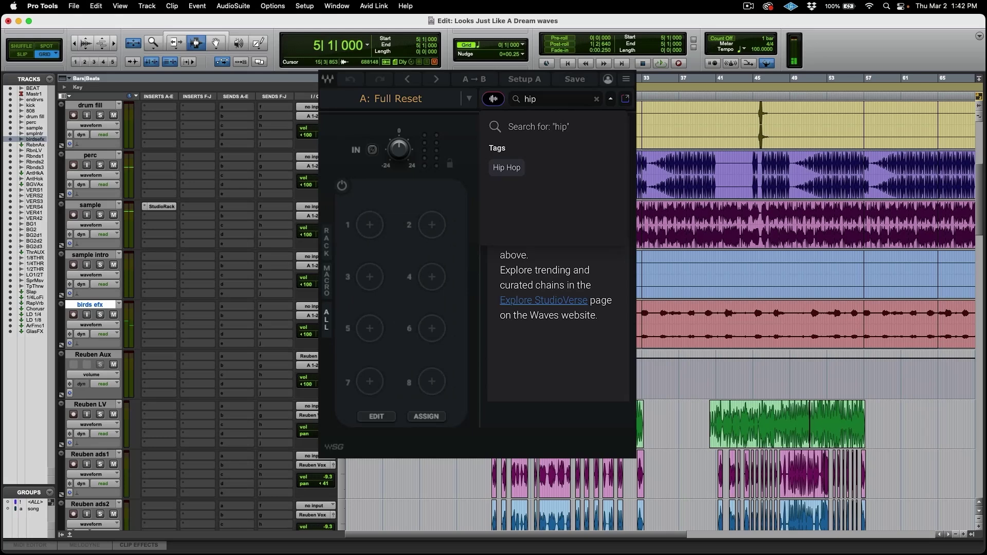
- Filter StudioVerse to Hip Hop chains in a larger pop-out window and scroll to Guru Vocal Chain
{"action": "left_click", "coordinate": [509, 167]}
{"action": "scroll", "coordinate": [577, 181], "scroll_direction": "down", "scroll_amount": 10}
{"action": "left_click", "coordinate": [583, 97]}
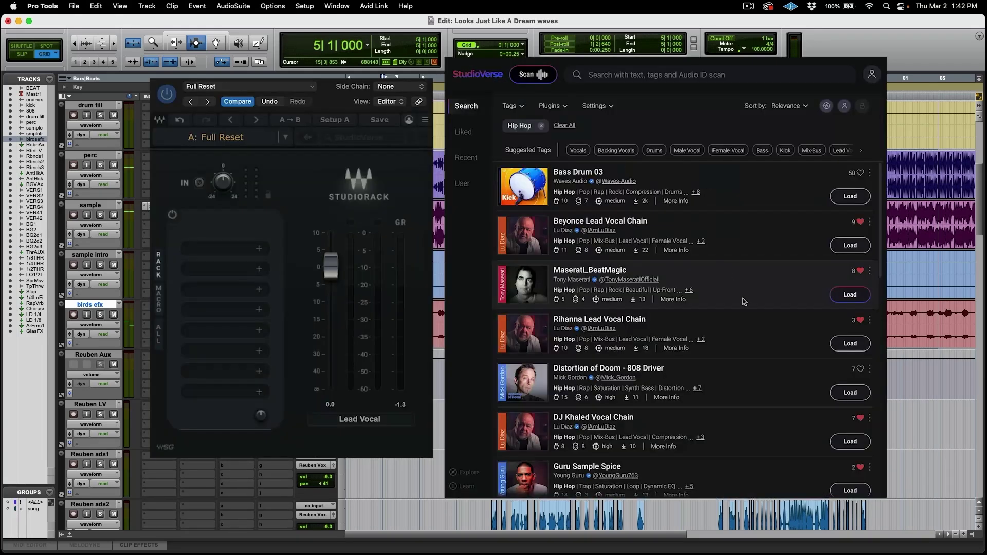
{"action": "scroll", "coordinate": [742, 298], "scroll_direction": "down", "scroll_amount": 3}
{"action": "scroll", "coordinate": [742, 299], "scroll_direction": "down", "scroll_amount": 2}
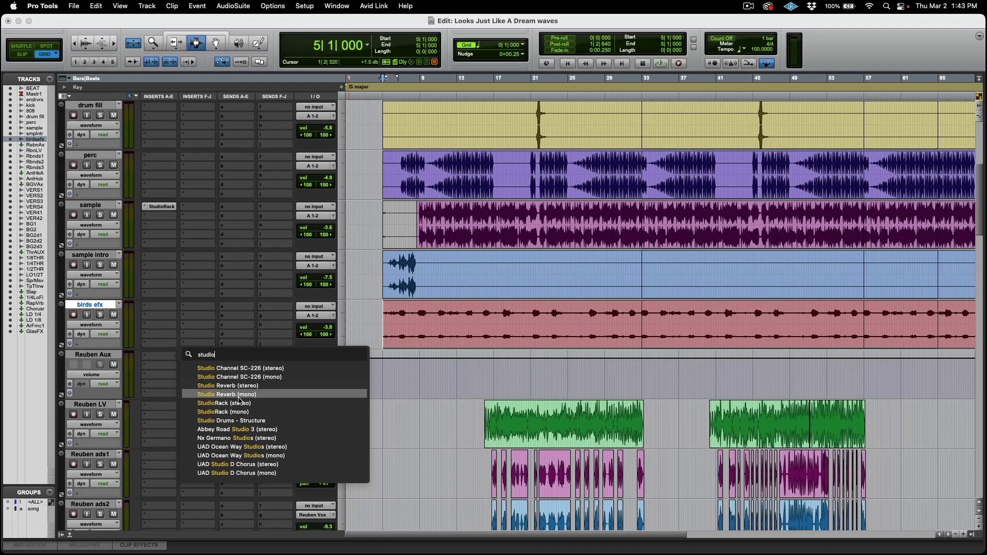
- Insert StudioRack (stereo) and load Young Guru's Guru Vocal Chain from a 'young' StudioVerse search
{"action": "left_click", "coordinate": [241, 404]}
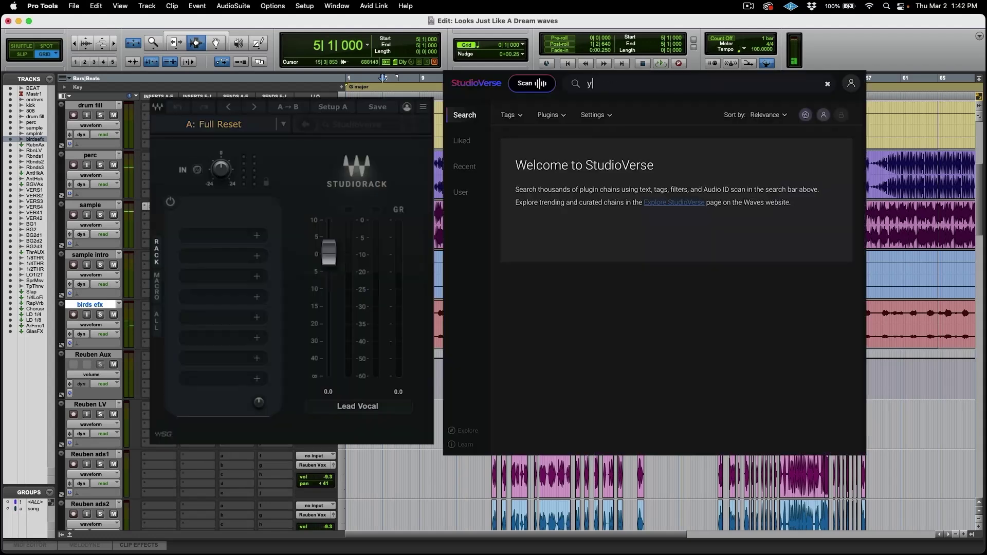
{"action": "type", "text": "young"}
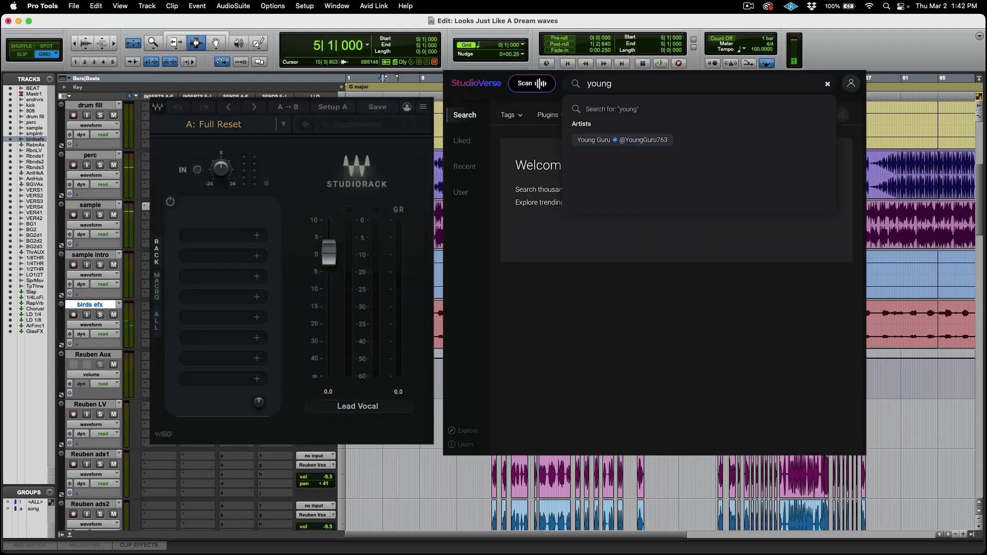
{"action": "left_click", "coordinate": [598, 139]}
{"action": "left_click", "coordinate": [830, 205]}
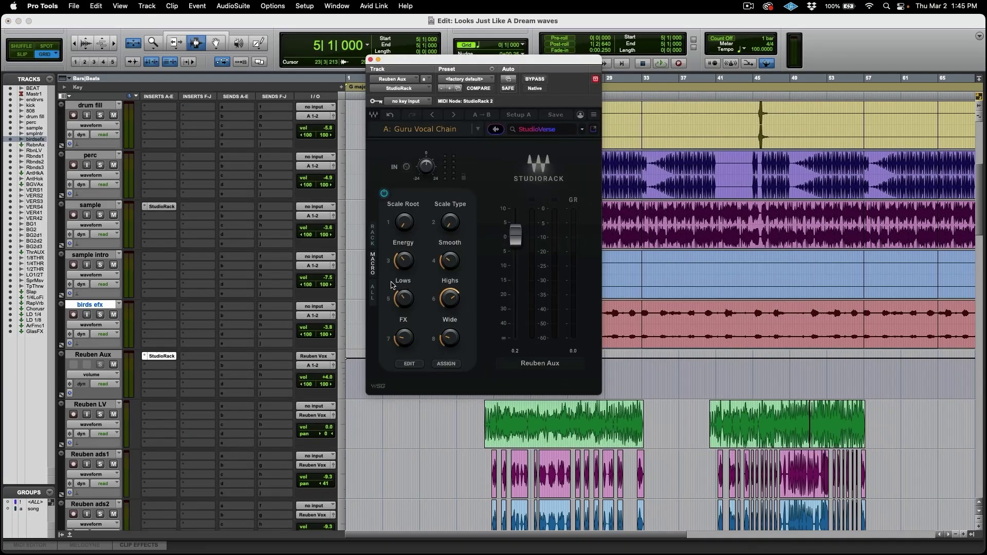
- Switch the rack view from RACK and MACRO to ALL, showing macro knobs beside the six plugins
{"action": "left_click", "coordinate": [373, 240]}
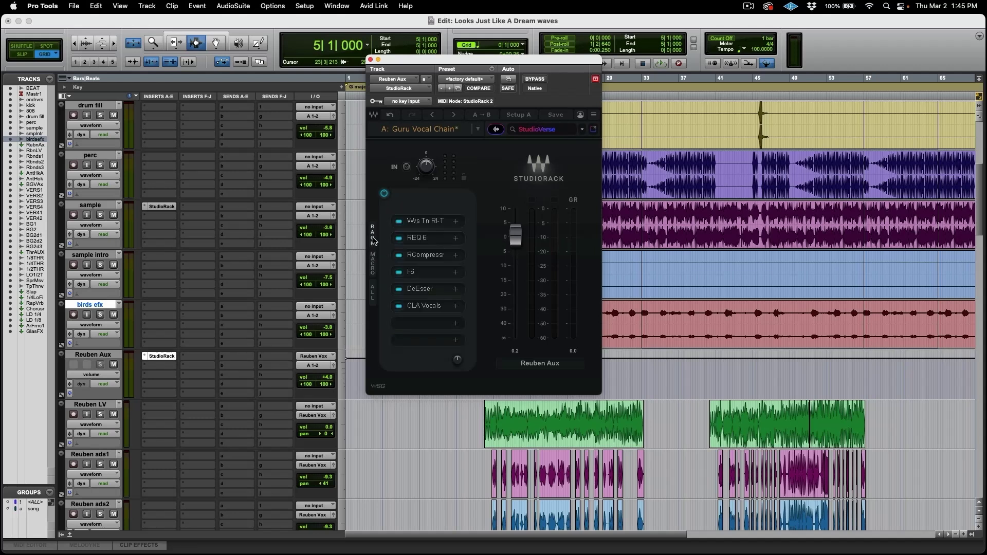
{"action": "left_click", "coordinate": [374, 263]}
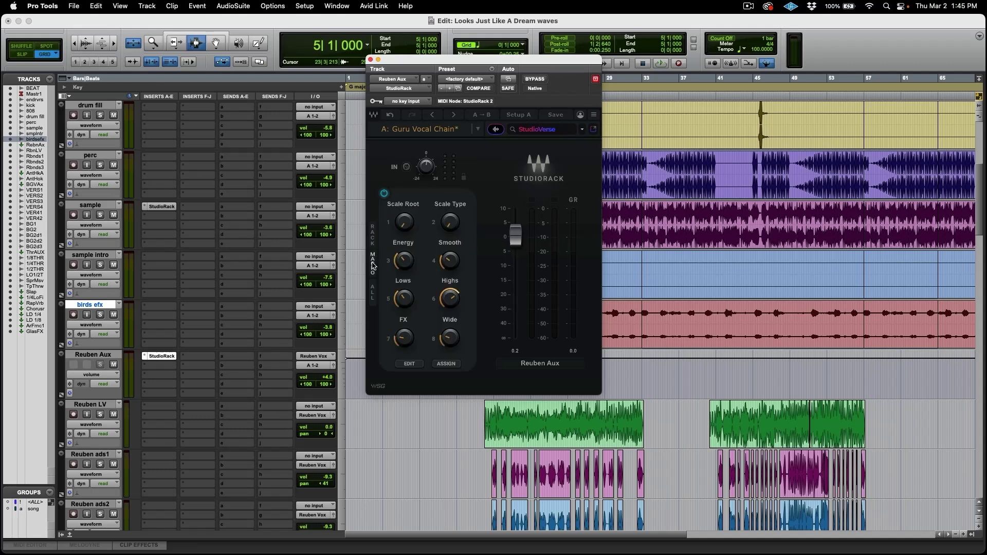
{"action": "left_click", "coordinate": [374, 293]}
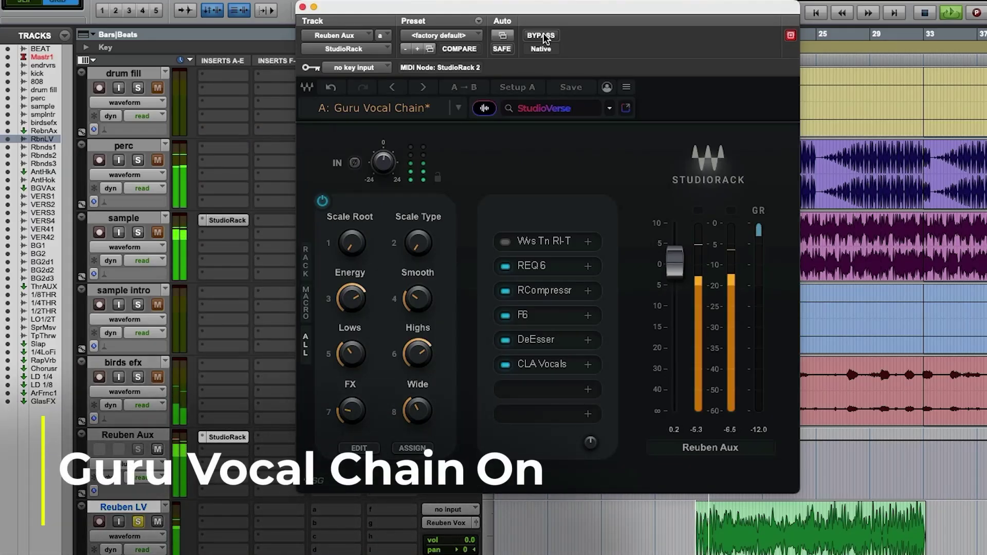
{"action": "left_click", "coordinate": [541, 36]}
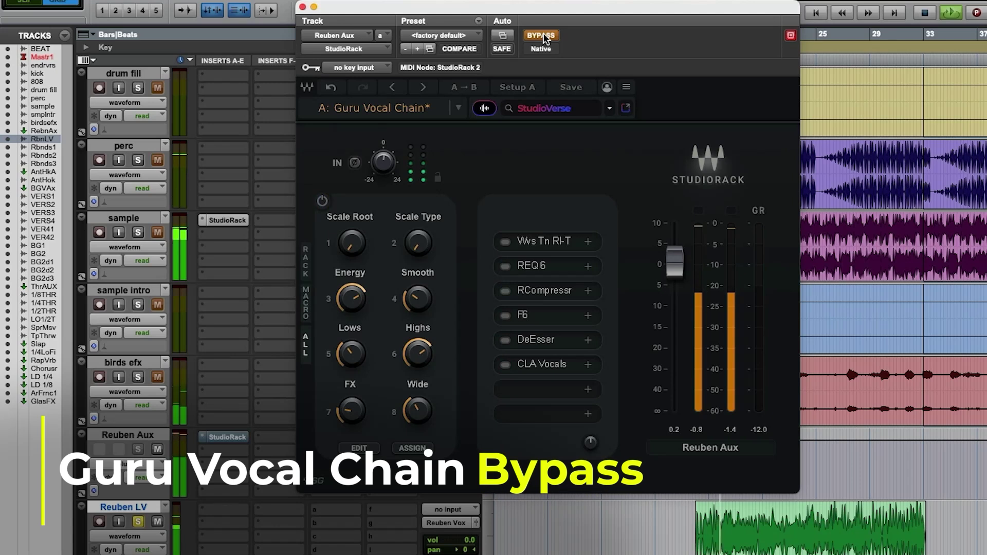
{"action": "left_click", "coordinate": [544, 36]}
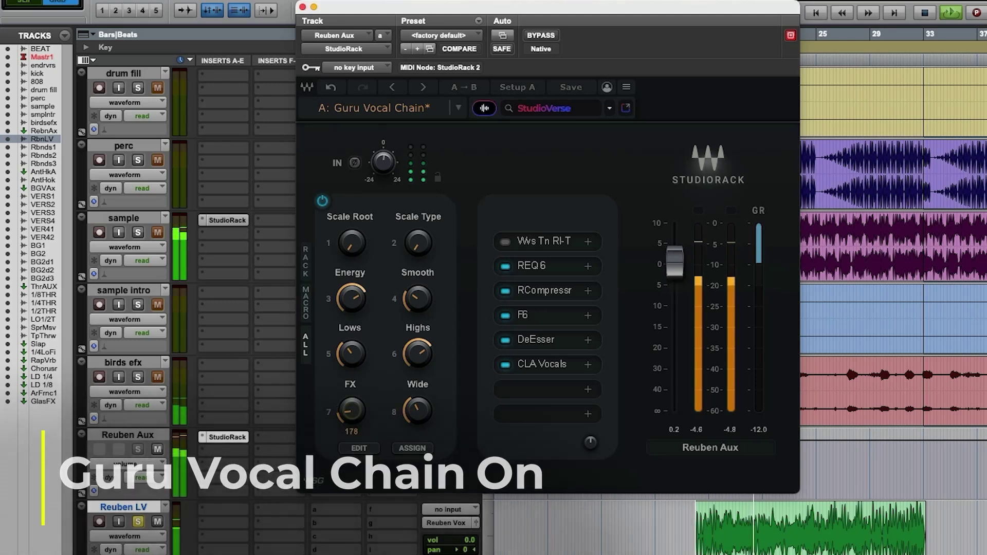
{"action": "key", "text": "space"}
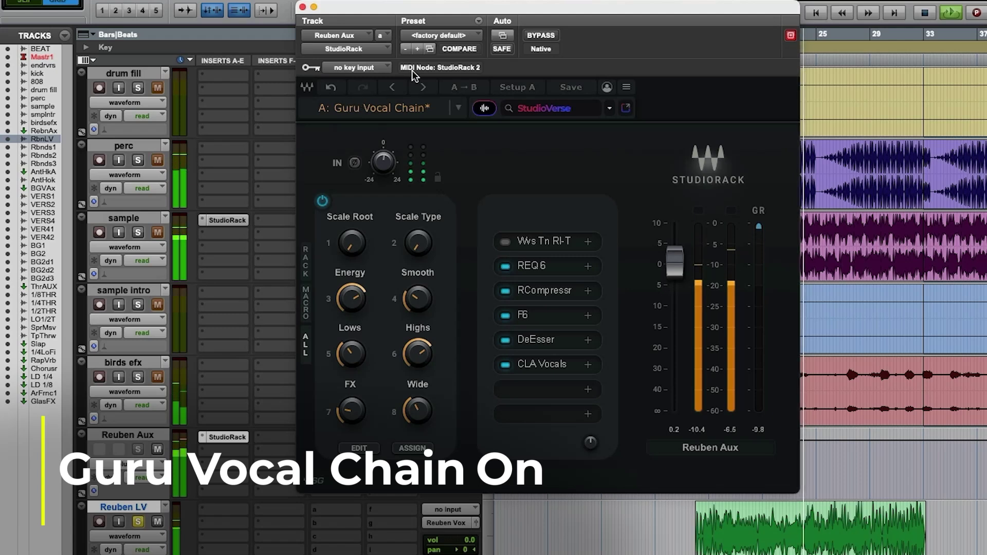
{"action": "left_click", "coordinate": [542, 36]}
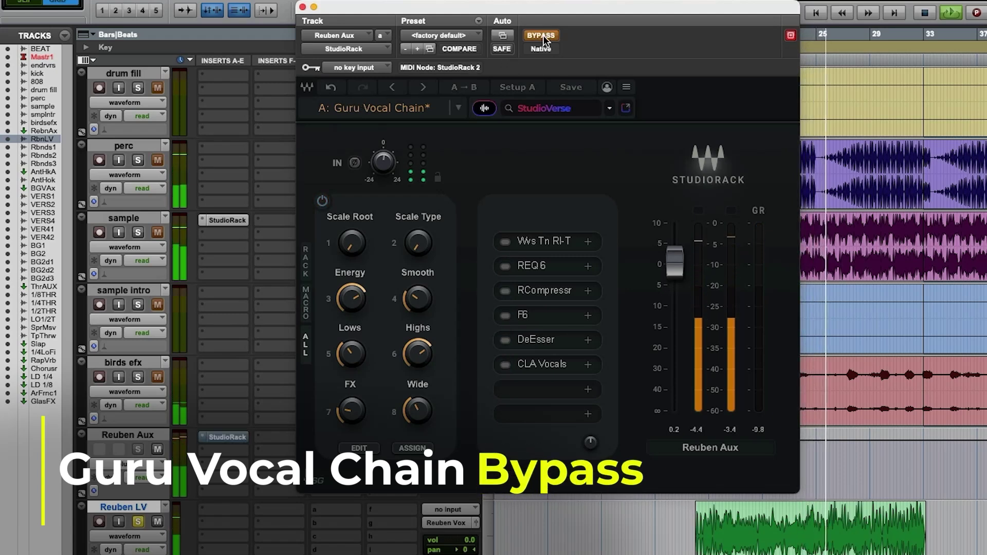
{"action": "left_click", "coordinate": [542, 36]}
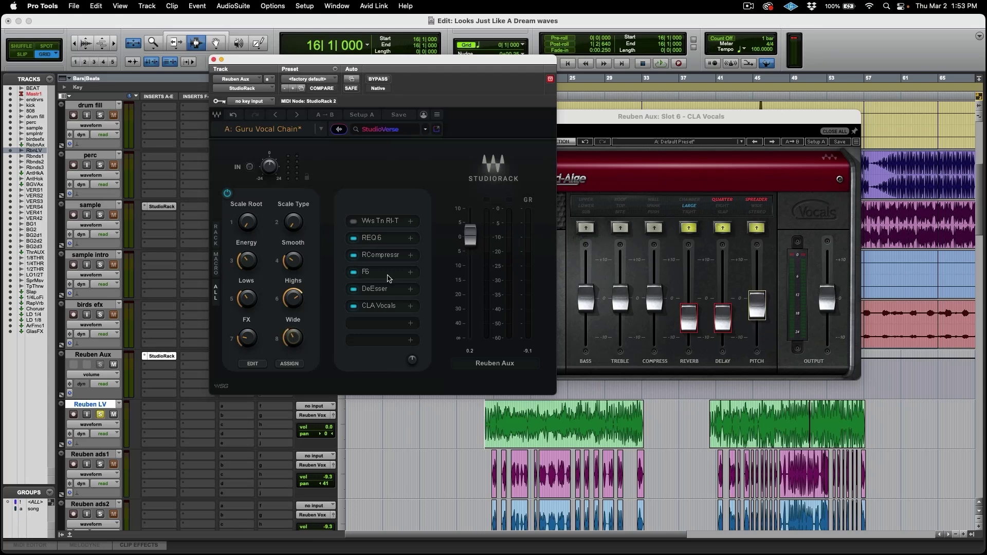
- Open the DeEsser, F6 and RCompressor plugins in turn, leaving RCompressor open
{"action": "left_click", "coordinate": [383, 291]}
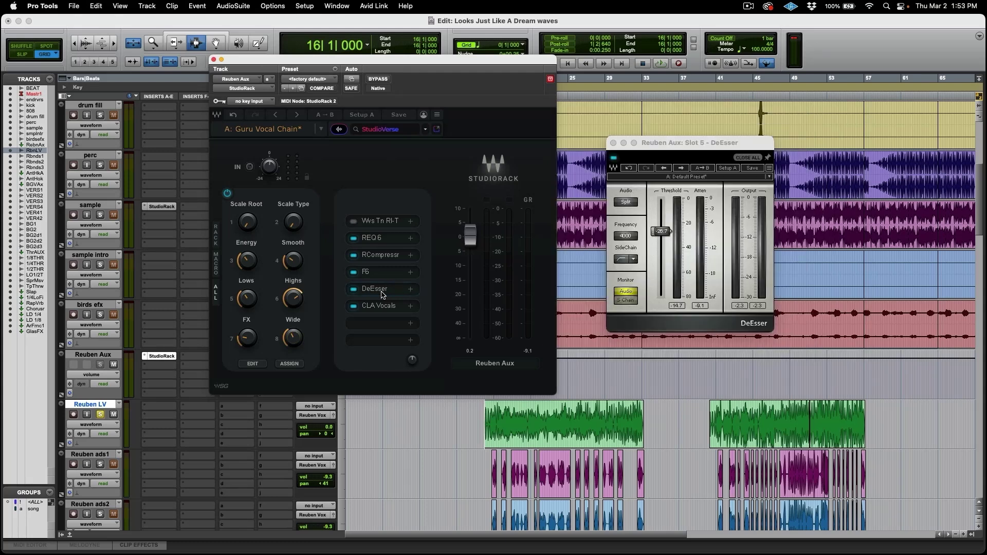
{"action": "left_click", "coordinate": [385, 273]}
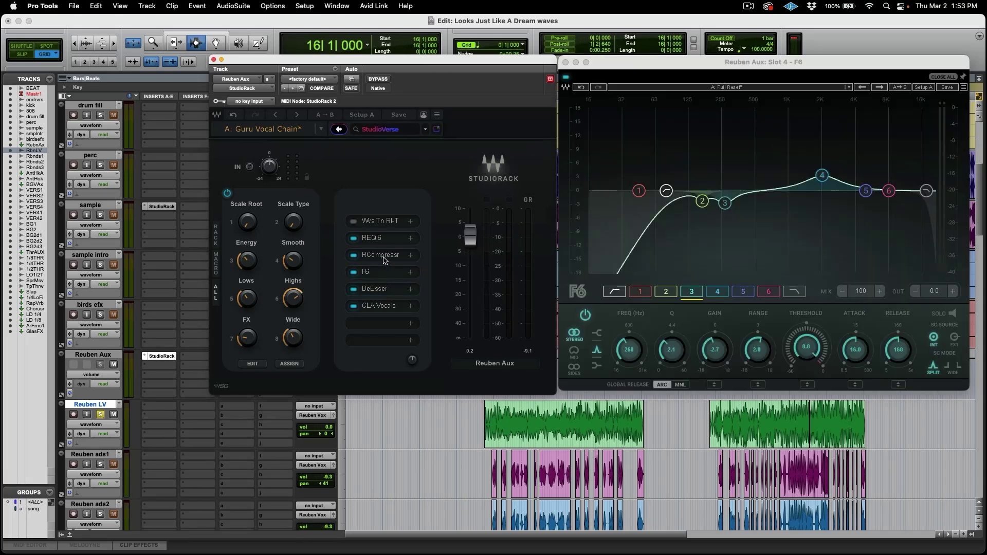
{"action": "left_click", "coordinate": [385, 257]}
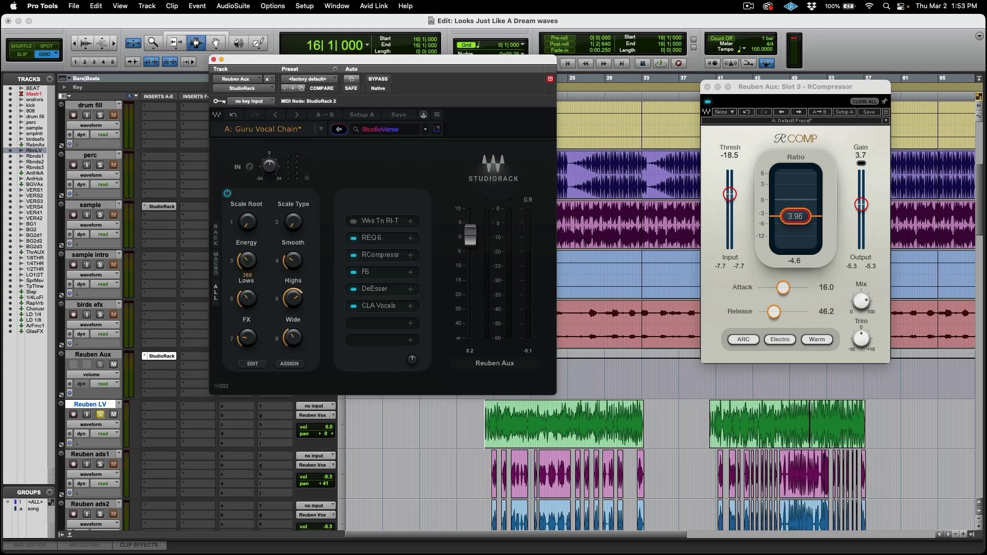
- Audition the Energy macro, settling RCompressor at a 4.99 ratio, and re-enable the vocal chain
{"action": "left_click_drag", "start_coordinate": [247, 261], "coordinate": [247, 208]}
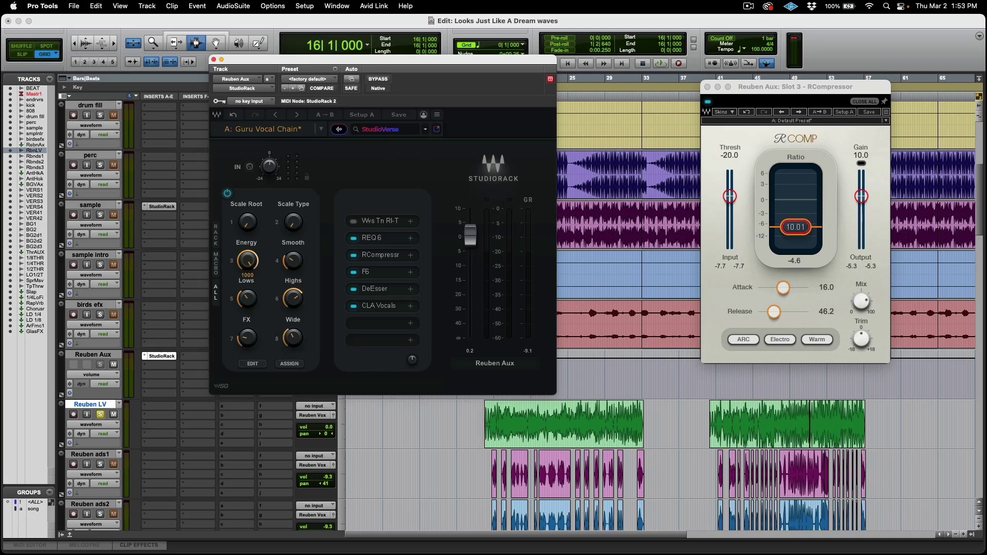
{"action": "left_click_drag", "start_coordinate": [246, 208], "coordinate": [247, 253]}
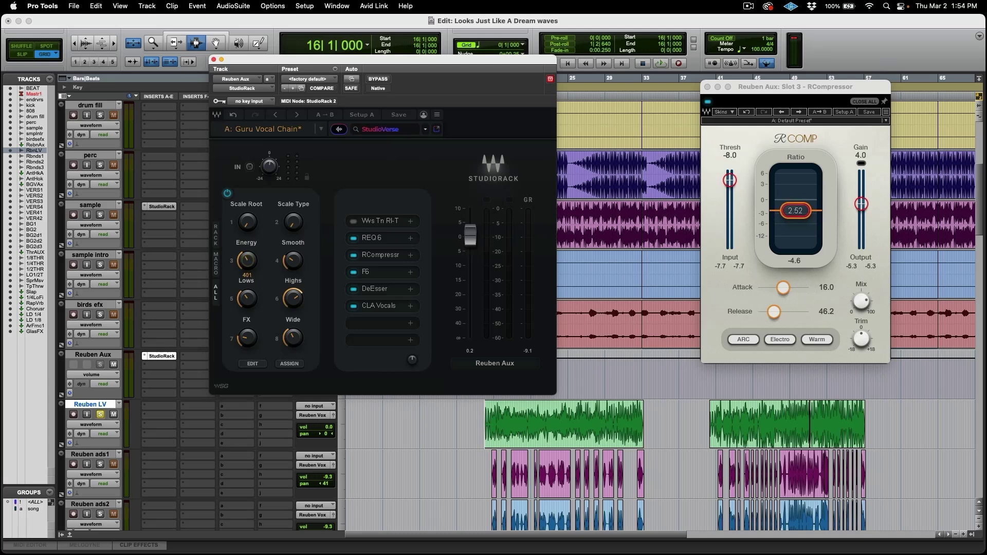
{"action": "key", "text": "space"}
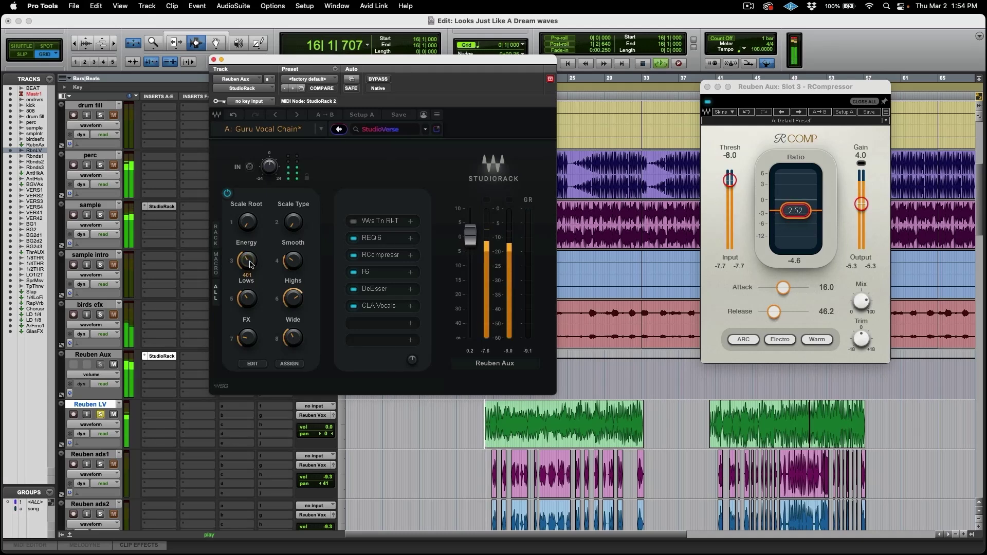
{"action": "left_click_drag", "start_coordinate": [251, 264], "coordinate": [250, 240]}
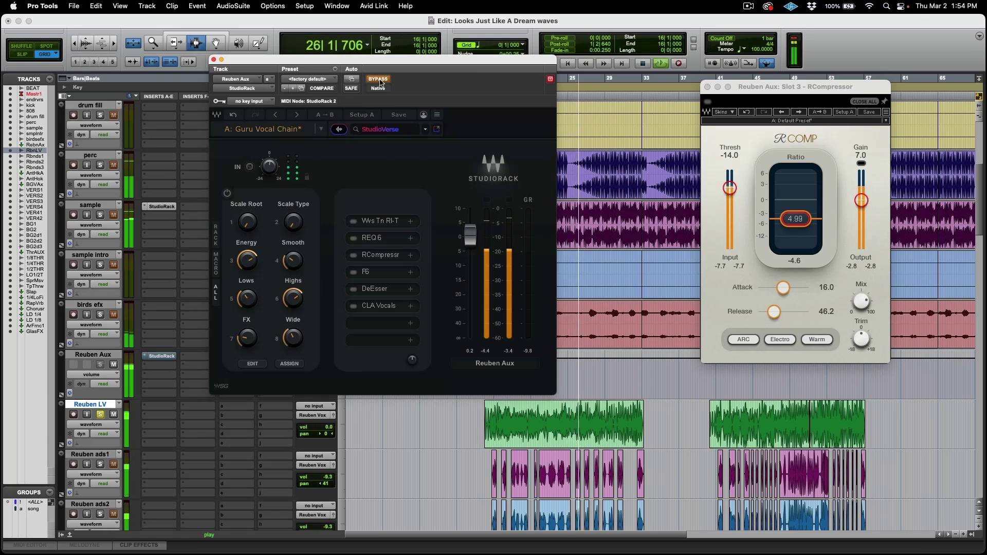
{"action": "left_click", "coordinate": [378, 79]}
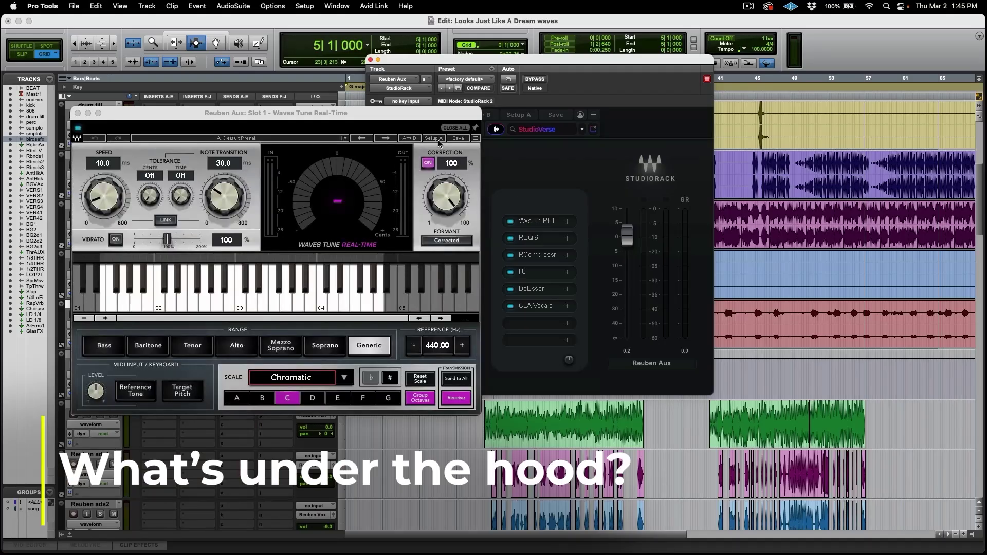
- Move the Waves Tune window left and bypass the Waves Tune slot in the rack
{"action": "left_click_drag", "start_coordinate": [411, 117], "coordinate": [384, 113]}
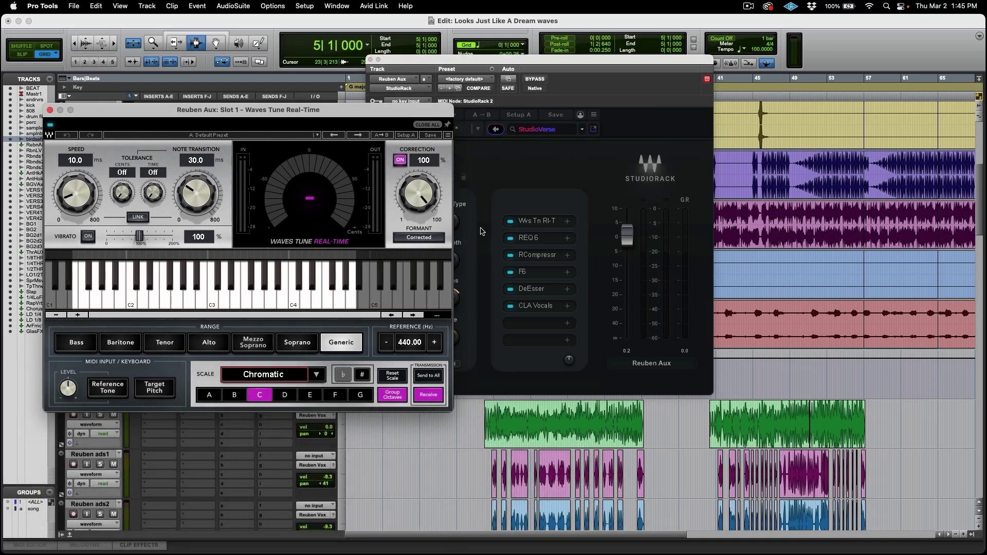
{"action": "left_click", "coordinate": [510, 221]}
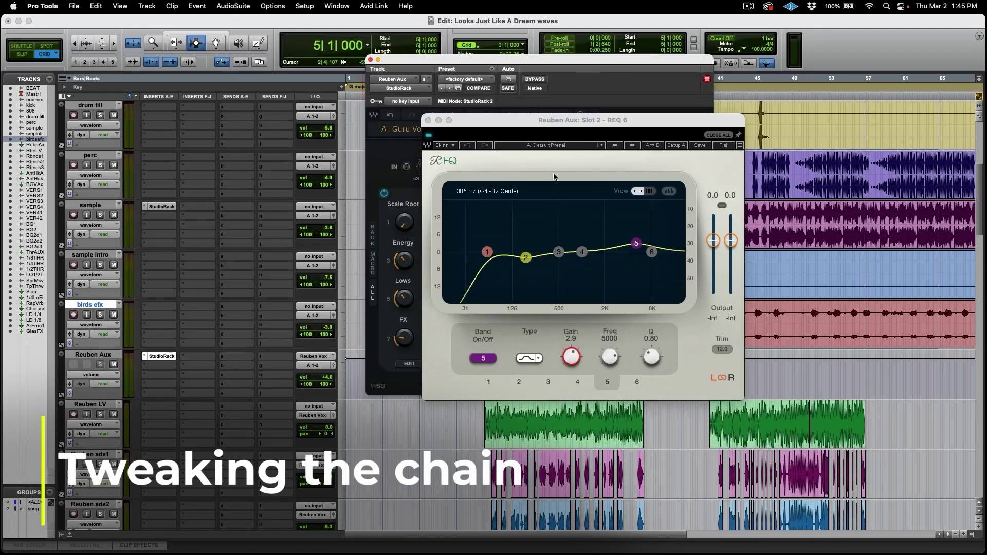
- Move the REQ 6 window aside and play from bar 16 with the Reuben LV track selected
{"action": "left_click_drag", "start_coordinate": [560, 118], "coordinate": [742, 56]}
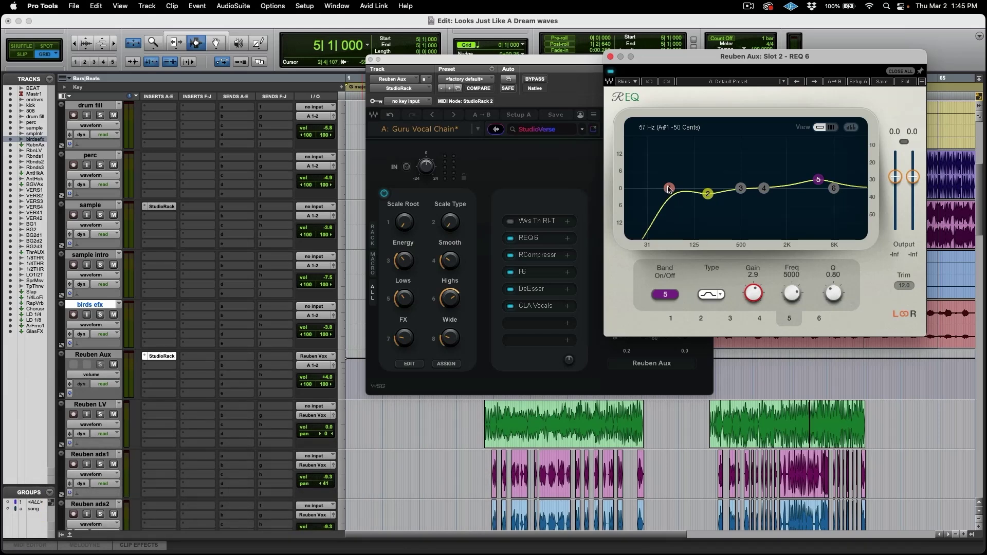
{"action": "left_click", "coordinate": [481, 428]}
{"action": "key", "text": "space"}
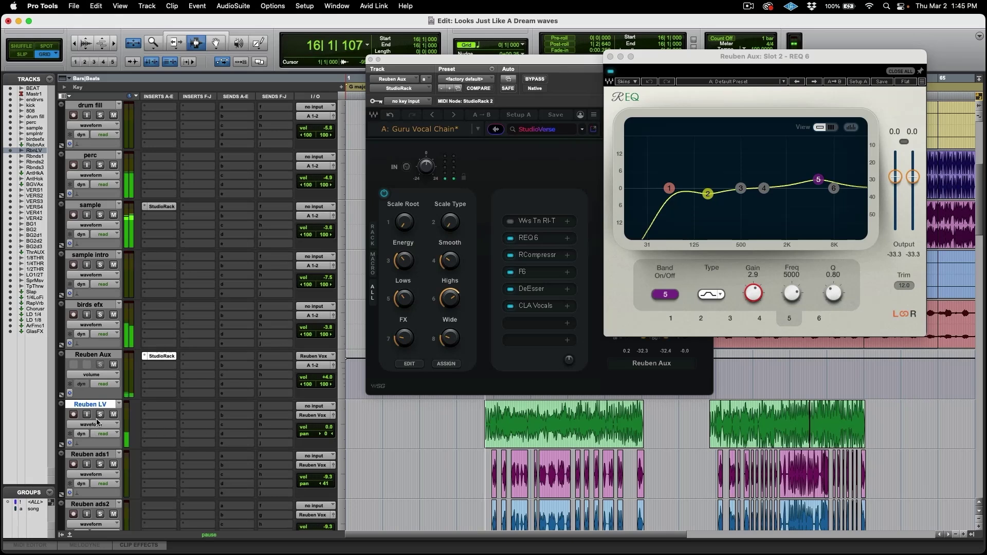
{"action": "left_click", "coordinate": [100, 415]}
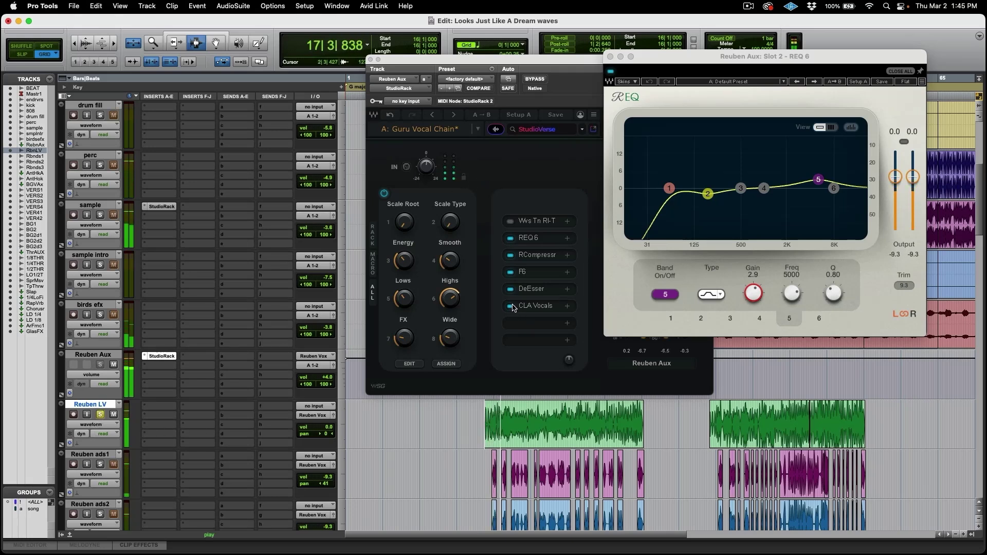
- Set REQ 6 band 1's low cut to about 145 Hz with Q 1.41
{"action": "left_click", "coordinate": [514, 308]}
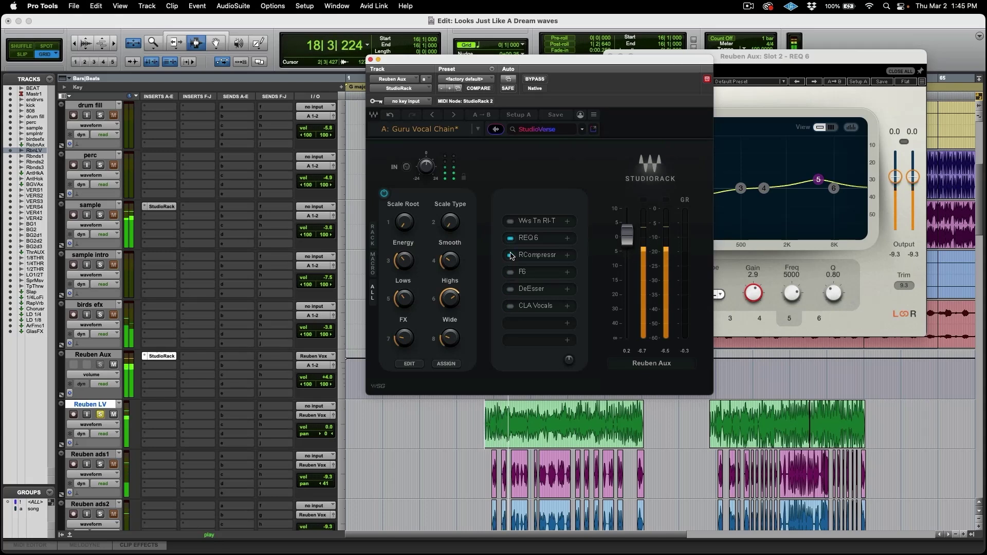
{"action": "left_click", "coordinate": [767, 64]}
{"action": "left_click_drag", "start_coordinate": [672, 194], "coordinate": [697, 189]}
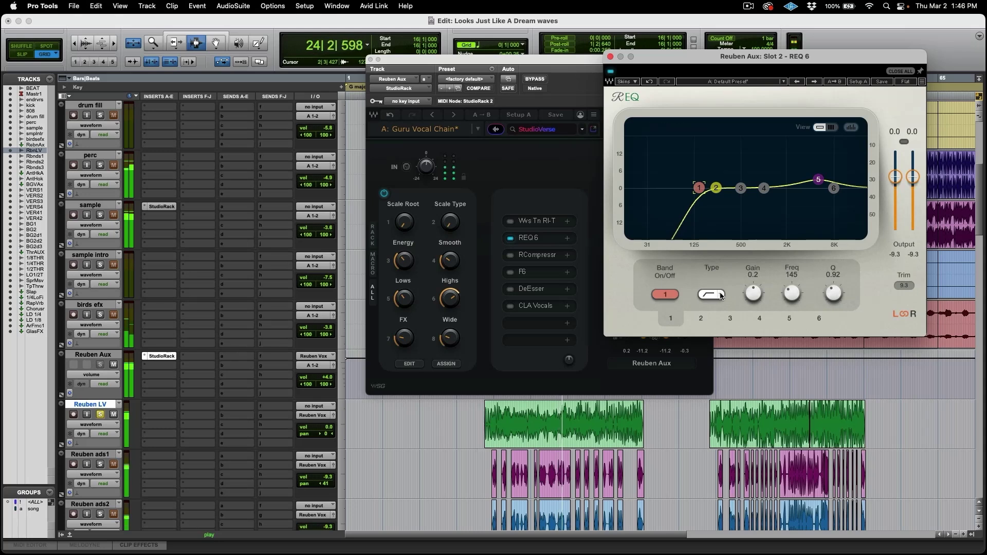
{"action": "left_click_drag", "start_coordinate": [831, 294], "coordinate": [831, 292]}
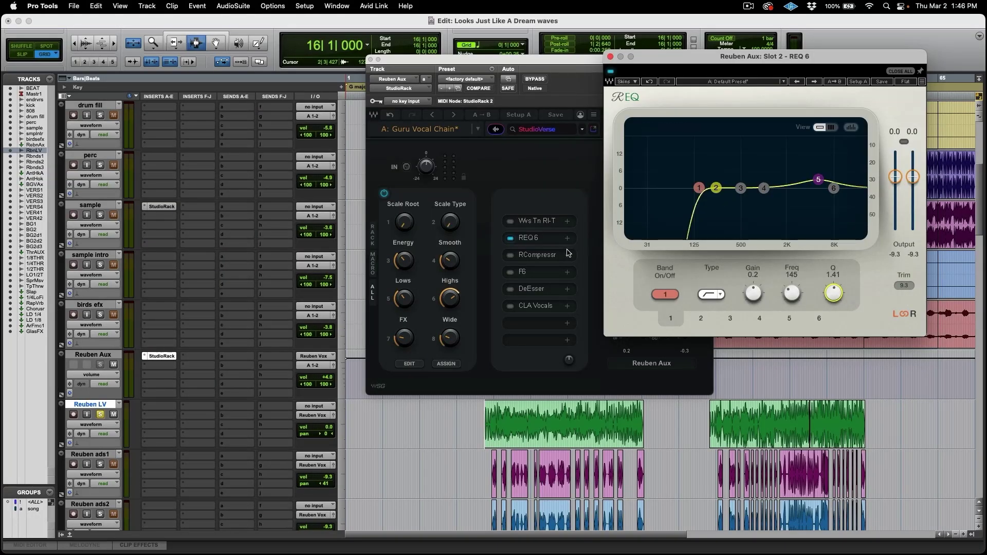
- Lower RCompressor's threshold to about -18.5 and raise its ratio to about 3.96 during playback
{"action": "left_click", "coordinate": [532, 257]}
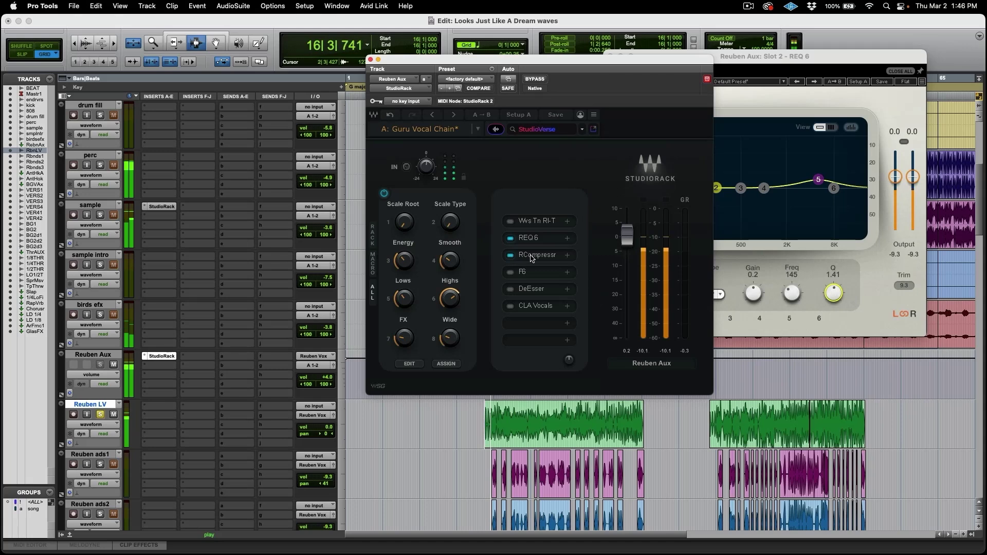
{"action": "key", "text": "space"}
{"action": "left_click", "coordinate": [532, 257]}
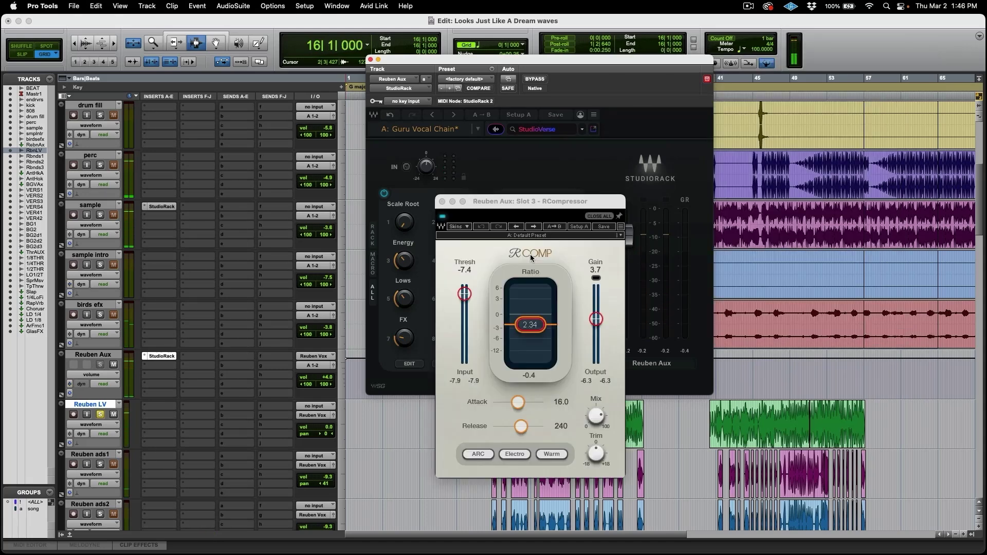
{"action": "left_click_drag", "start_coordinate": [546, 204], "coordinate": [811, 89]}
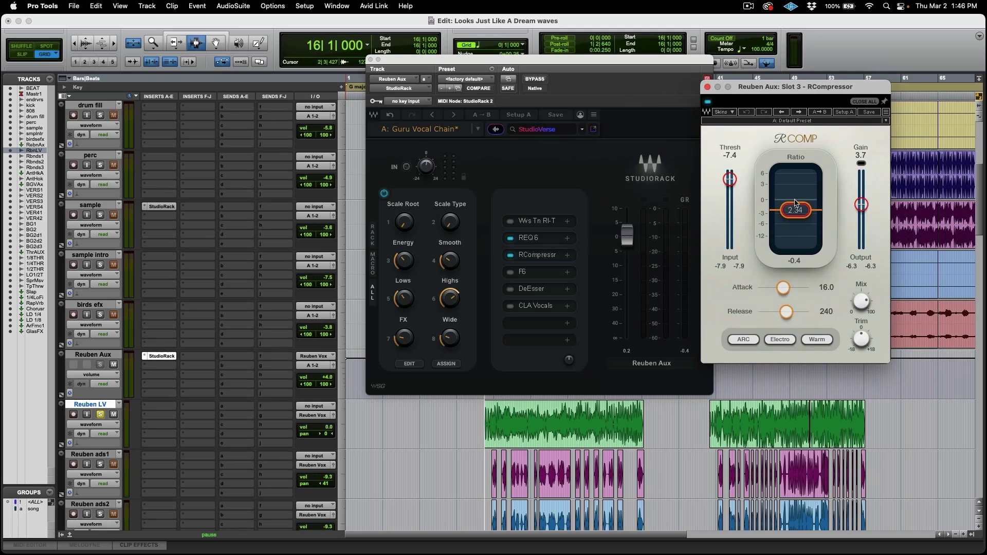
{"action": "key", "text": "space"}
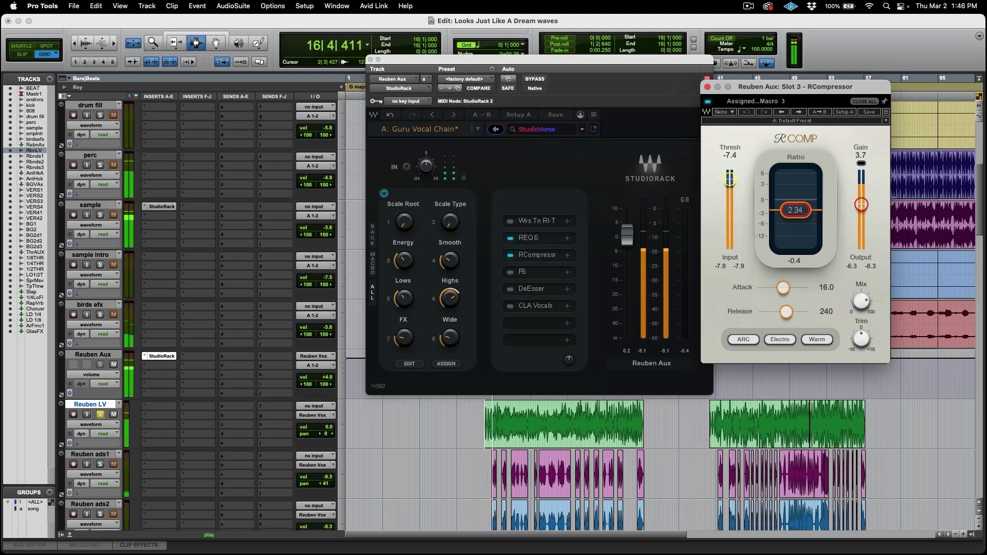
{"action": "left_click_drag", "start_coordinate": [729, 179], "coordinate": [729, 194]}
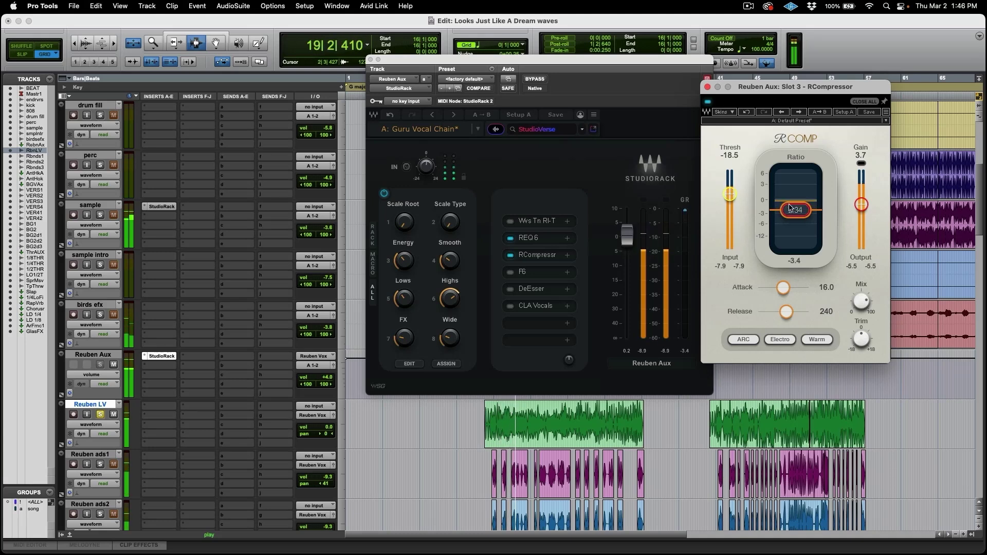
{"action": "left_click_drag", "start_coordinate": [795, 211], "coordinate": [780, 317]}
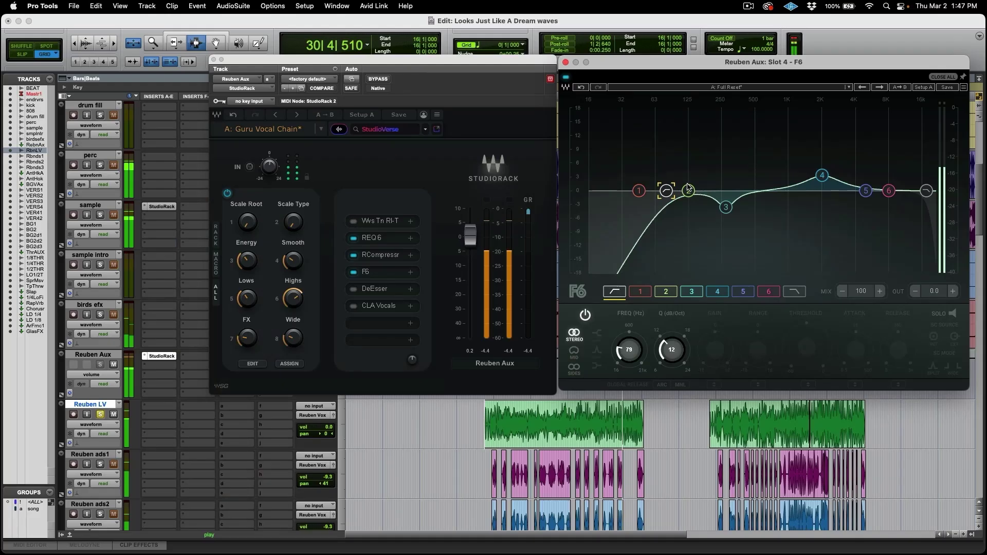
- Make F6 band 2 a narrow cut near 167 Hz with Q 5.1 and gain about -2.5
{"action": "left_click_drag", "start_coordinate": [688, 189], "coordinate": [702, 206]}
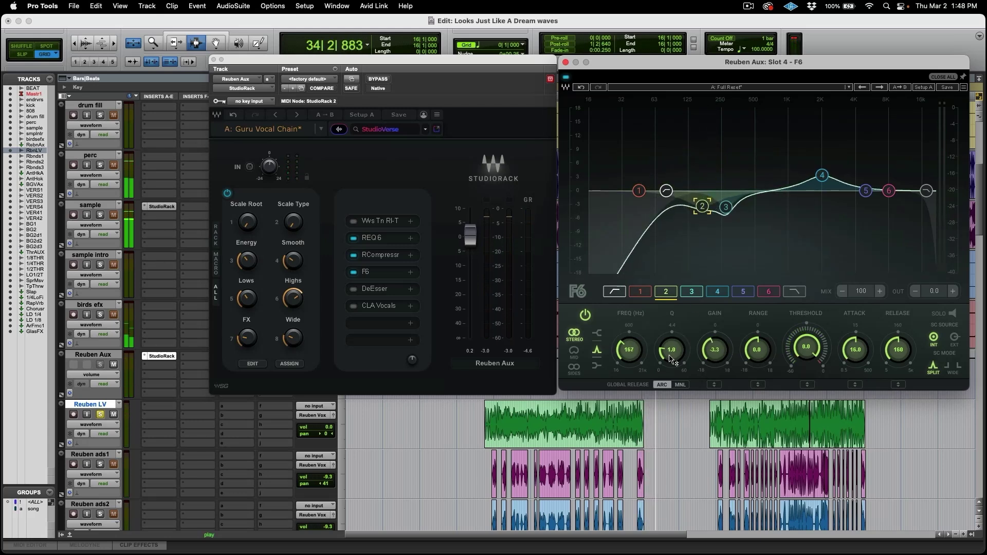
{"action": "left_click_drag", "start_coordinate": [671, 358], "coordinate": [672, 335]}
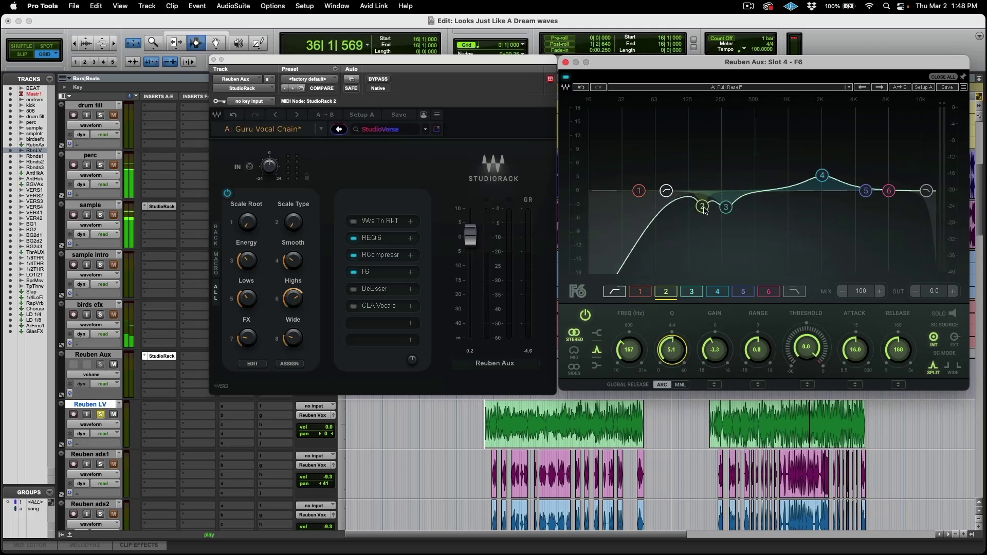
{"action": "key", "text": "space"}
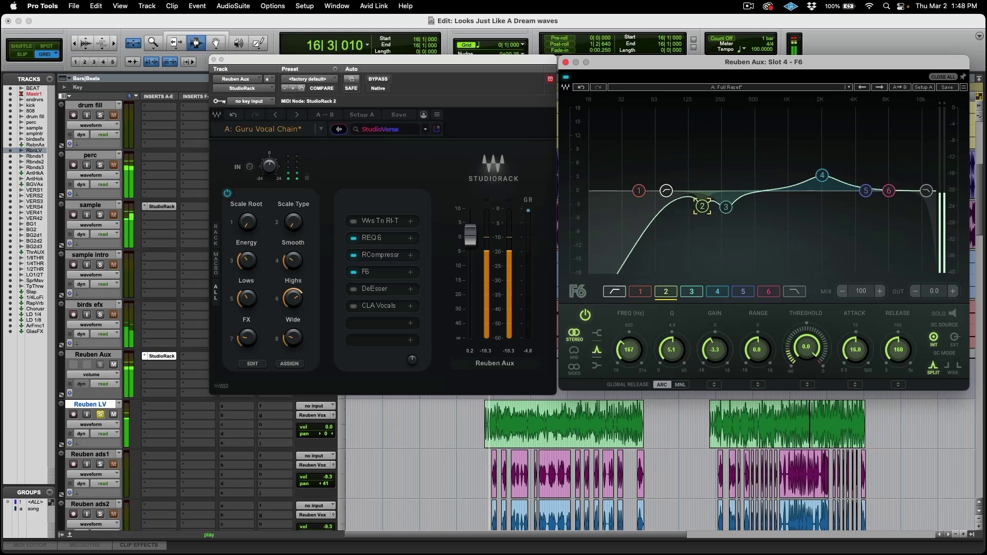
{"action": "left_click_drag", "start_coordinate": [704, 210], "coordinate": [725, 203]}
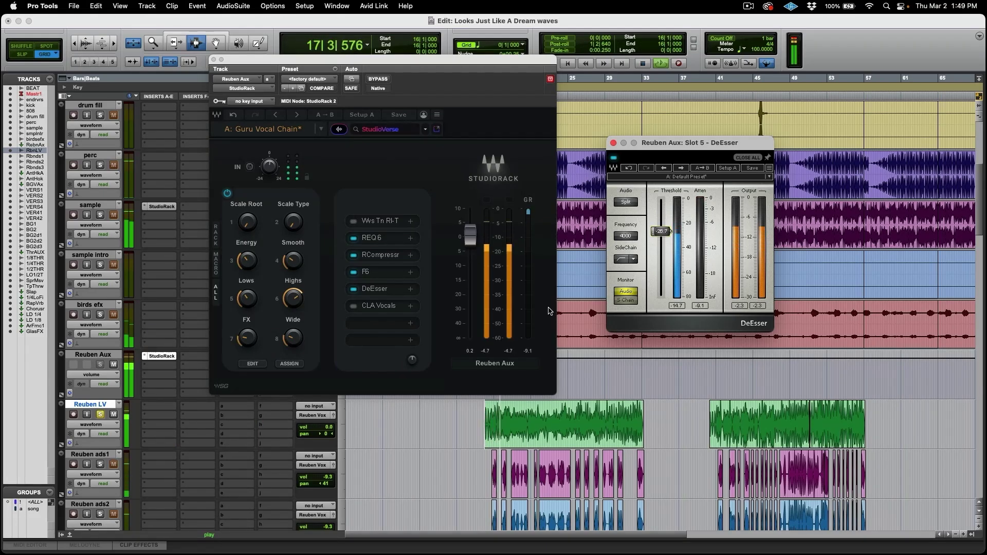
- Stop playback with the DeEsser window from slot 5 open
{"action": "key", "text": "space"}
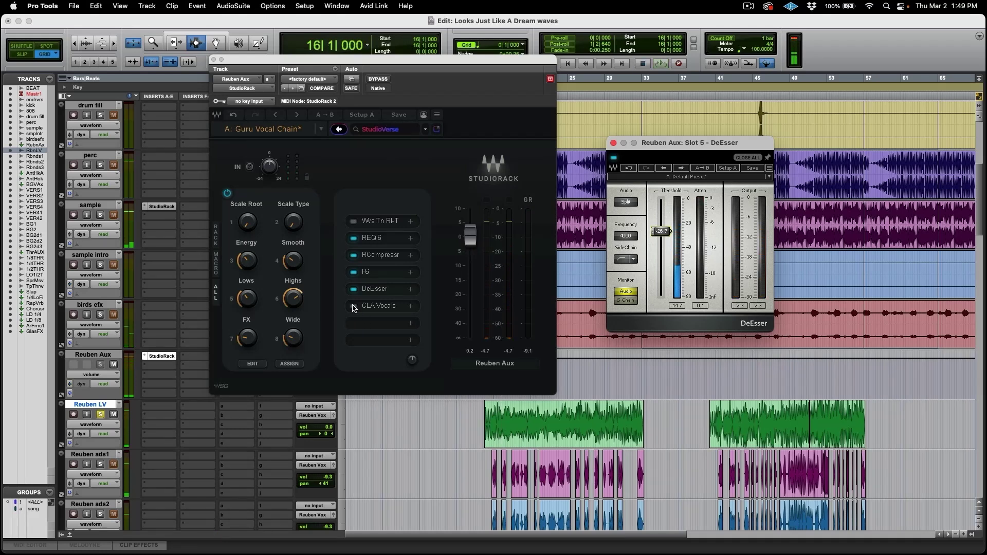
- Enable CLA Vocals, lower its reverb level, set delay timing to EIGHT, and raise the delay fader
{"action": "left_click", "coordinate": [353, 307]}
{"action": "left_click", "coordinate": [373, 306]}
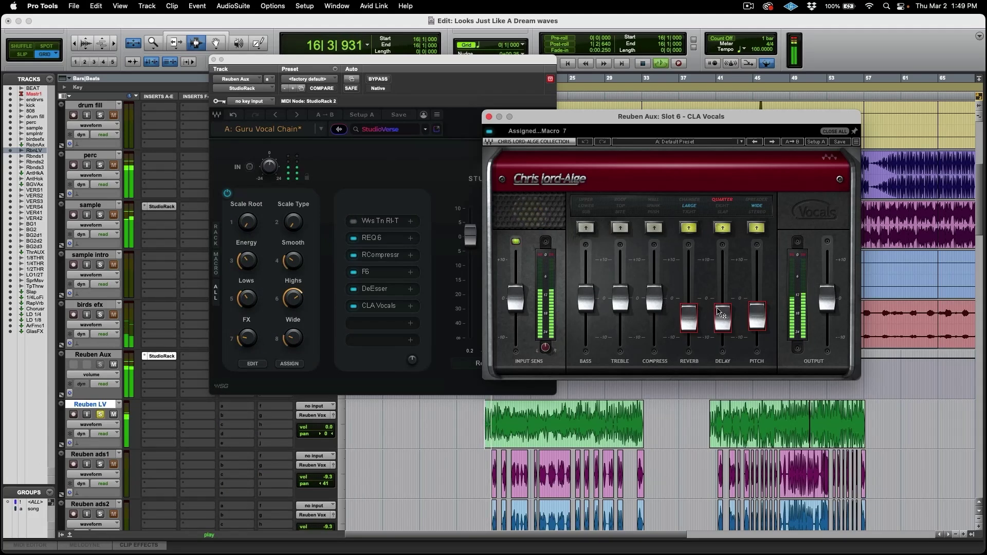
{"action": "left_click_drag", "start_coordinate": [685, 316], "coordinate": [722, 327]}
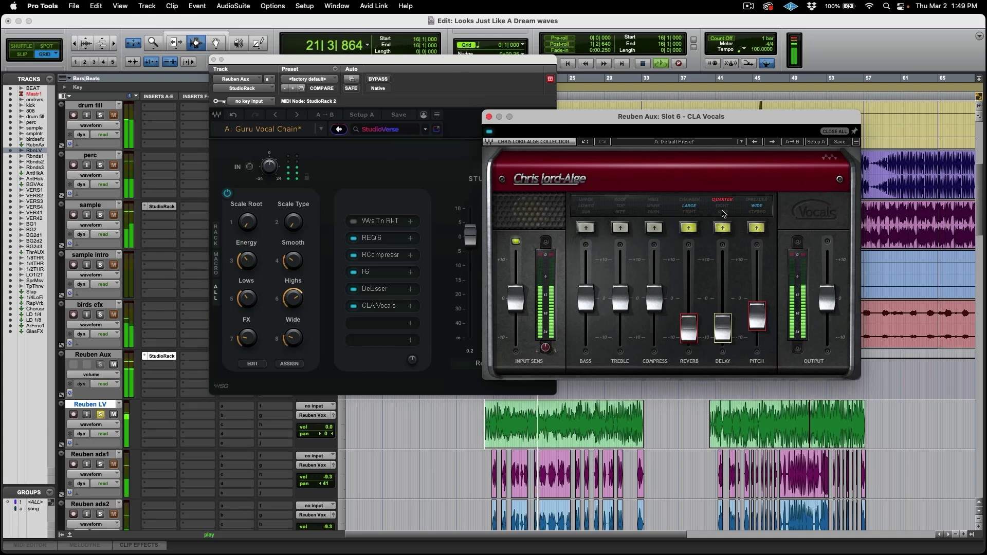
{"action": "left_click", "coordinate": [722, 209]}
{"action": "left_click_drag", "start_coordinate": [722, 327], "coordinate": [720, 296]}
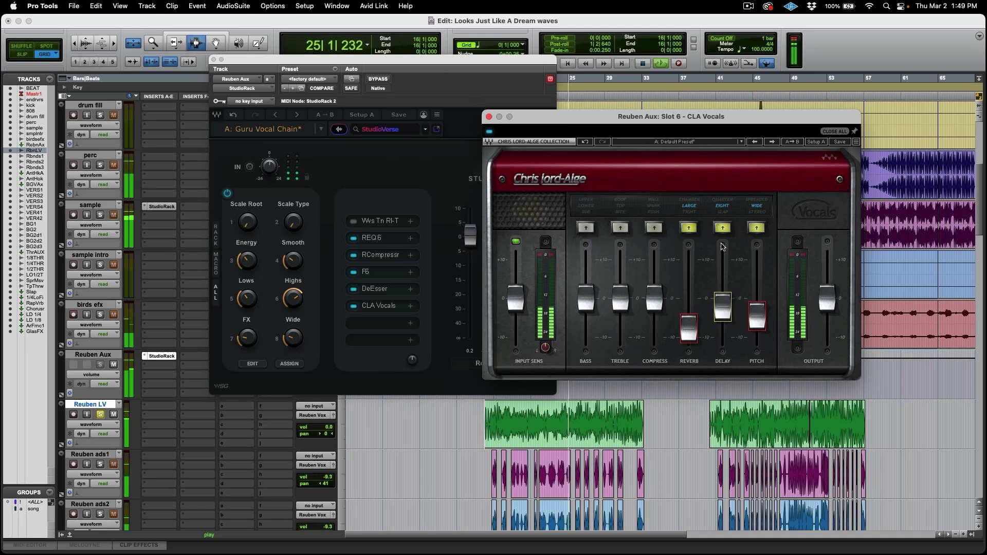
- Return CLA Vocals delay timing to QUARTER and set the pitch effect to SPREADER at about -0.9
{"action": "left_click", "coordinate": [723, 200]}
{"action": "key", "text": "space"}
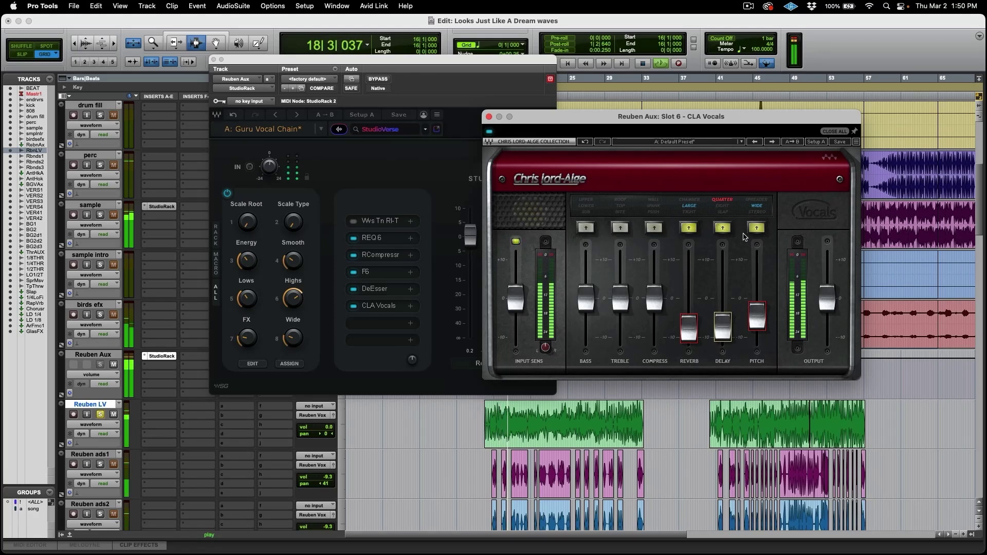
{"action": "key", "text": "space"}
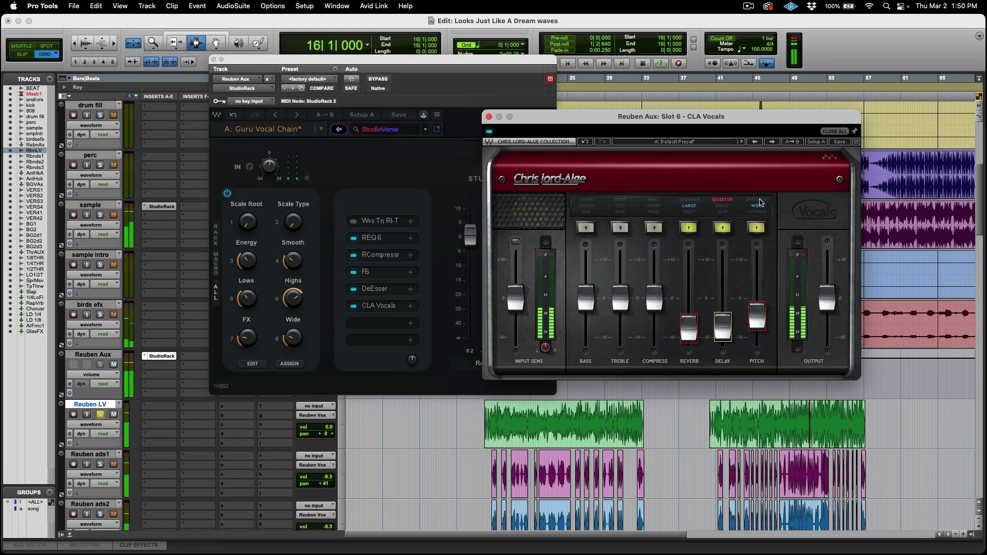
{"action": "left_click", "coordinate": [758, 200]}
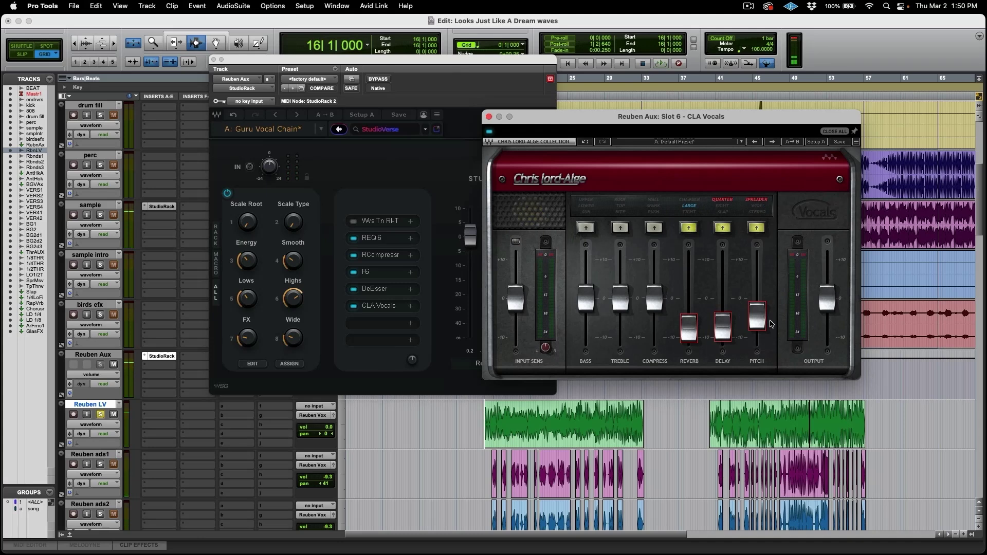
{"action": "key", "text": "space"}
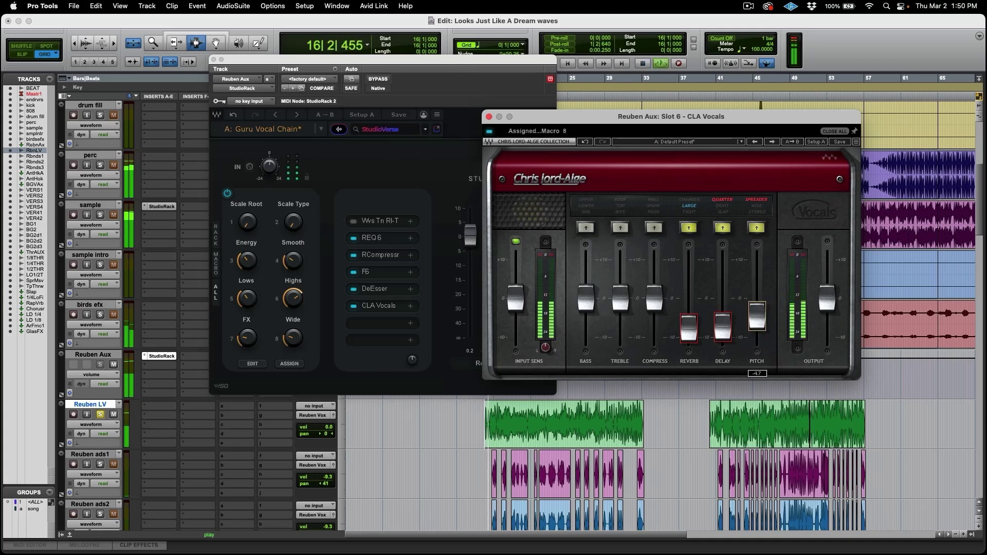
{"action": "mouse_move", "coordinate": [756, 314]}
{"action": "left_mouse_down"}
{"action": "mouse_move", "coordinate": [756, 301]}
{"action": "mouse_move", "coordinate": [756, 314]}
{"action": "left_mouse_up"}
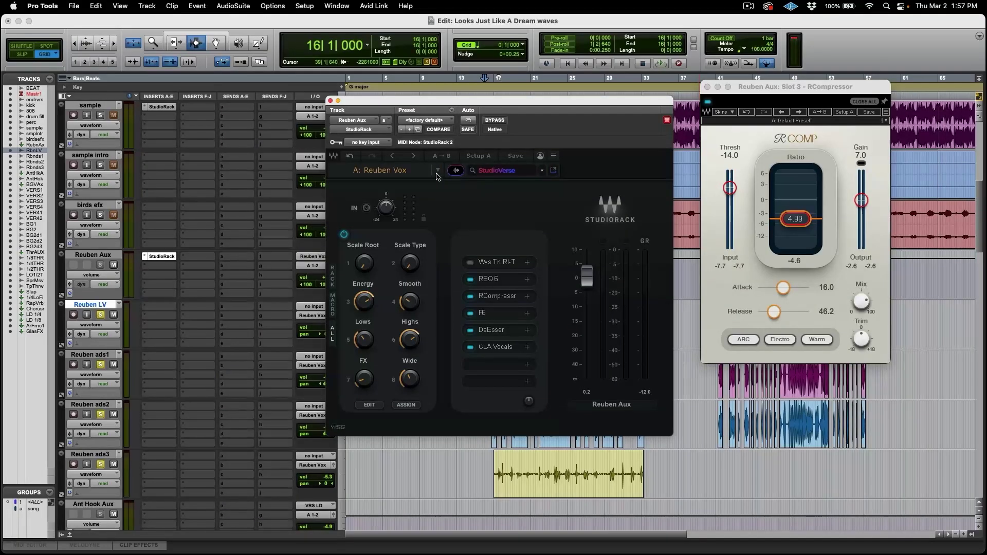
- Start saving the StudioRack chain as 'Reuben Vox2' with a 'reverb' tag
{"action": "left_click", "coordinate": [437, 170]}
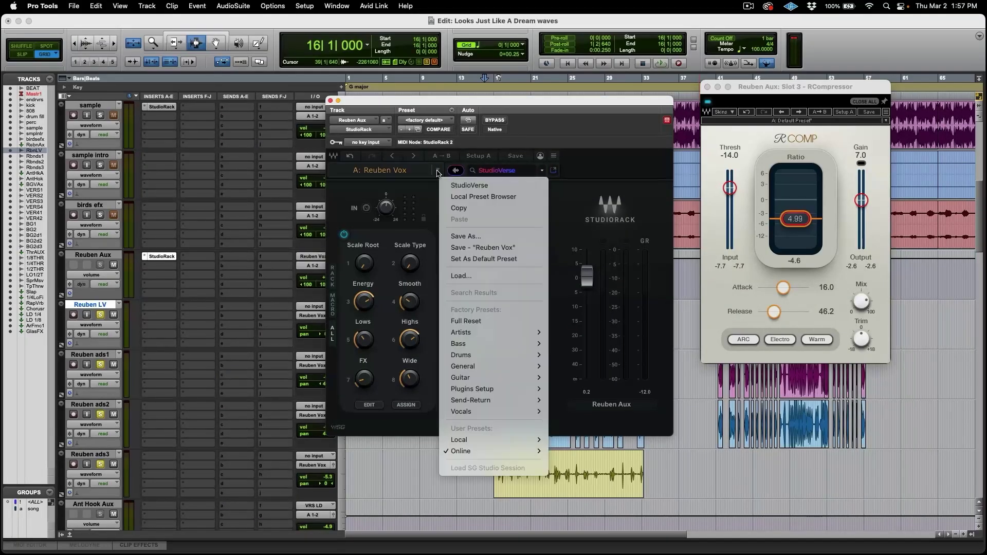
{"action": "left_click", "coordinate": [471, 238]}
{"action": "type", "text": "Reuben Vox2"}
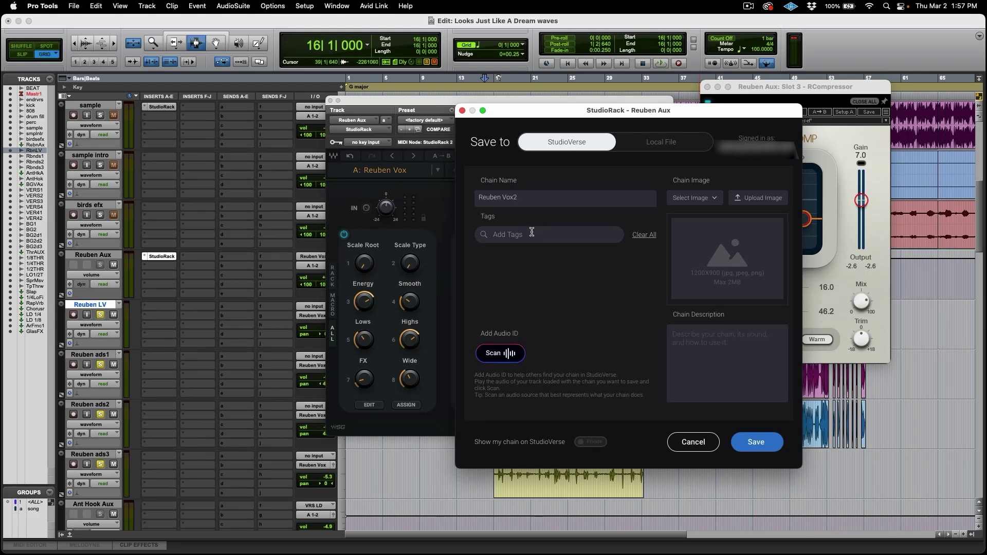
{"action": "left_click", "coordinate": [531, 232]}
{"action": "type", "text": "reverb"}
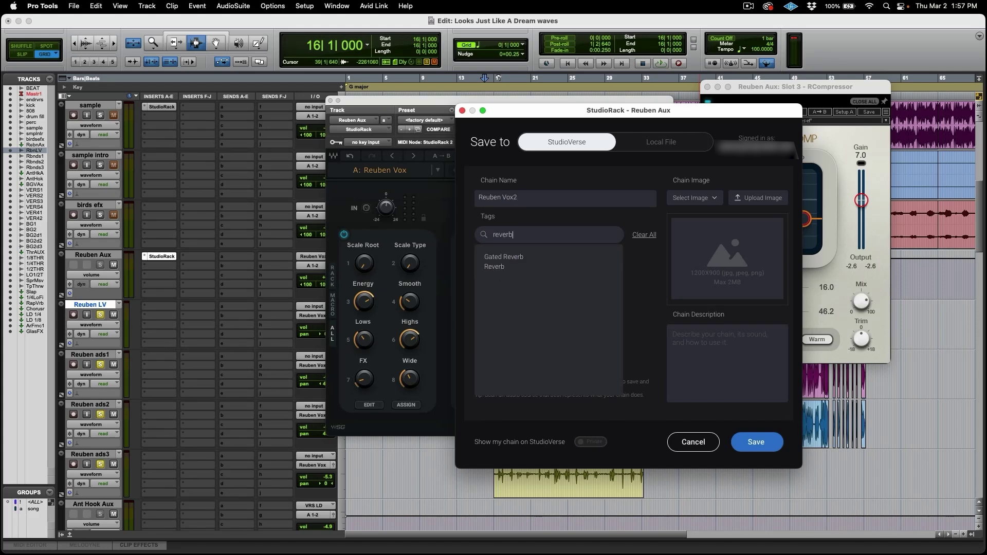